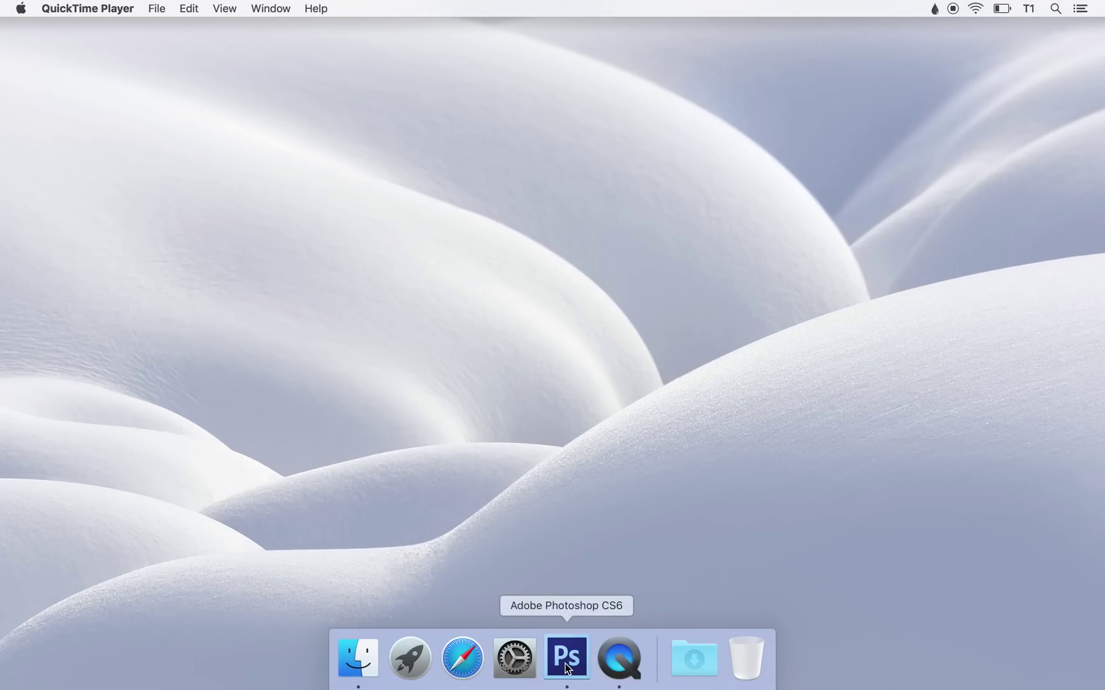
- Switch to Photoshop and brush a green cartoon character's head with two oval eyes and an antenna
click(567, 668)
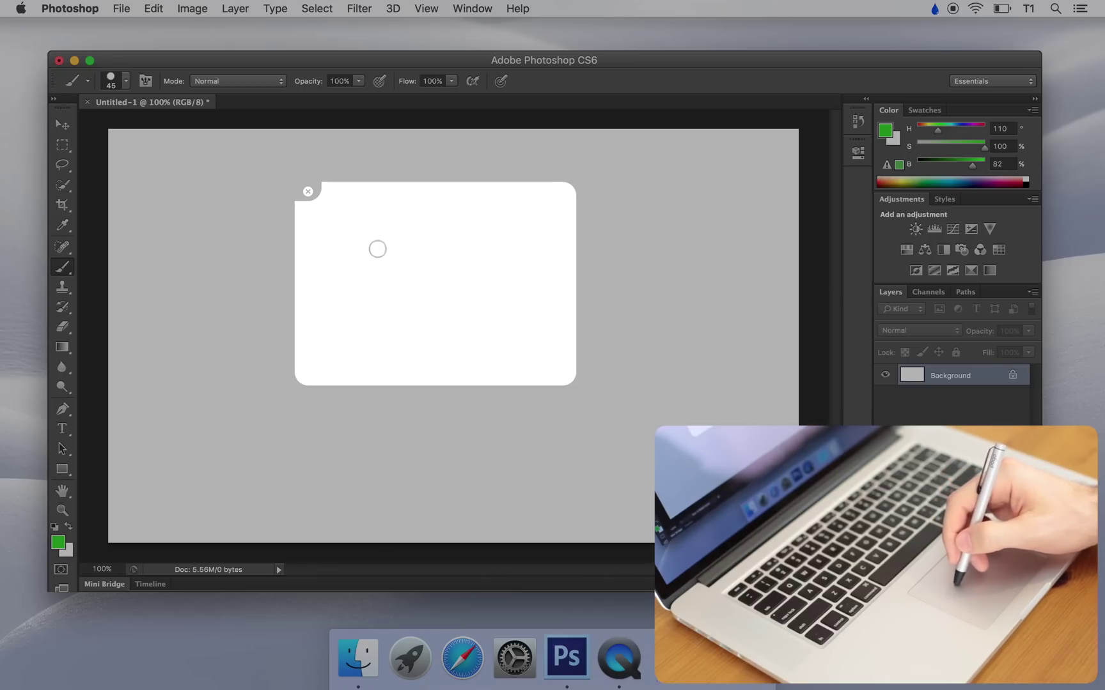
mouse_move(379, 244)
mouse_down()
mouse_move(367, 247)
mouse_move(374, 259)
mouse_move(378, 242)
mouse_move(399, 238)
mouse_move(389, 238)
mouse_up()
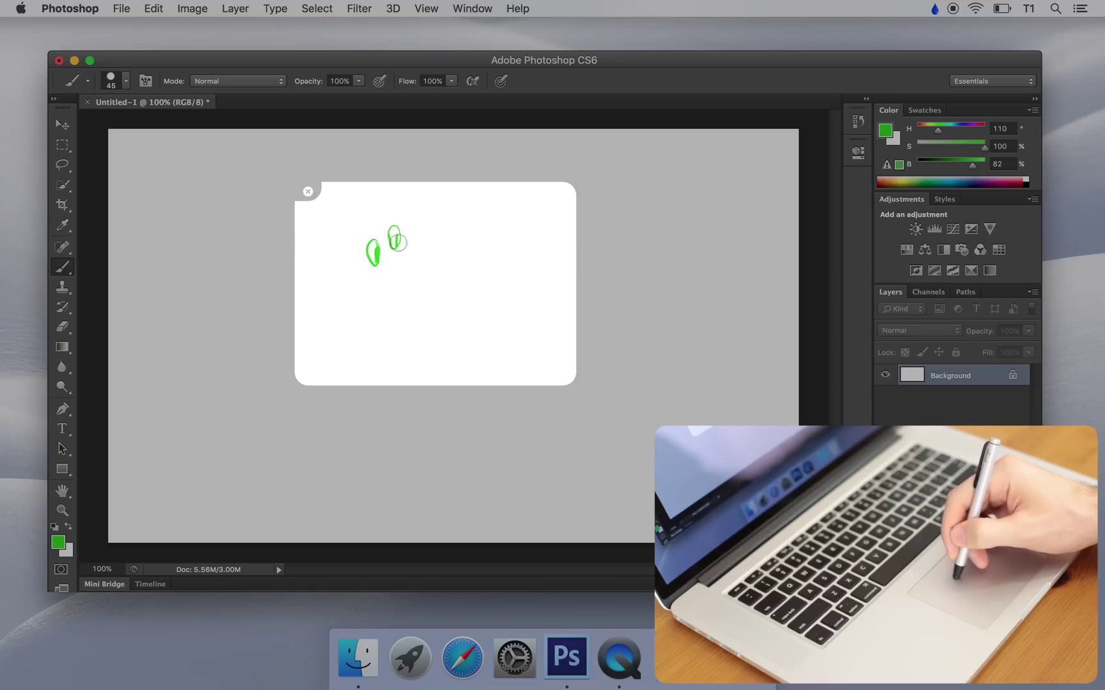
mouse_move(397, 232)
mouse_down()
mouse_move(398, 246)
mouse_move(397, 215)
mouse_move(360, 242)
mouse_move(351, 255)
mouse_move(363, 275)
mouse_move(402, 252)
mouse_move(411, 231)
mouse_move(399, 212)
mouse_move(376, 206)
mouse_move(332, 235)
mouse_move(369, 281)
mouse_up()
drag(338, 239, 344, 238)
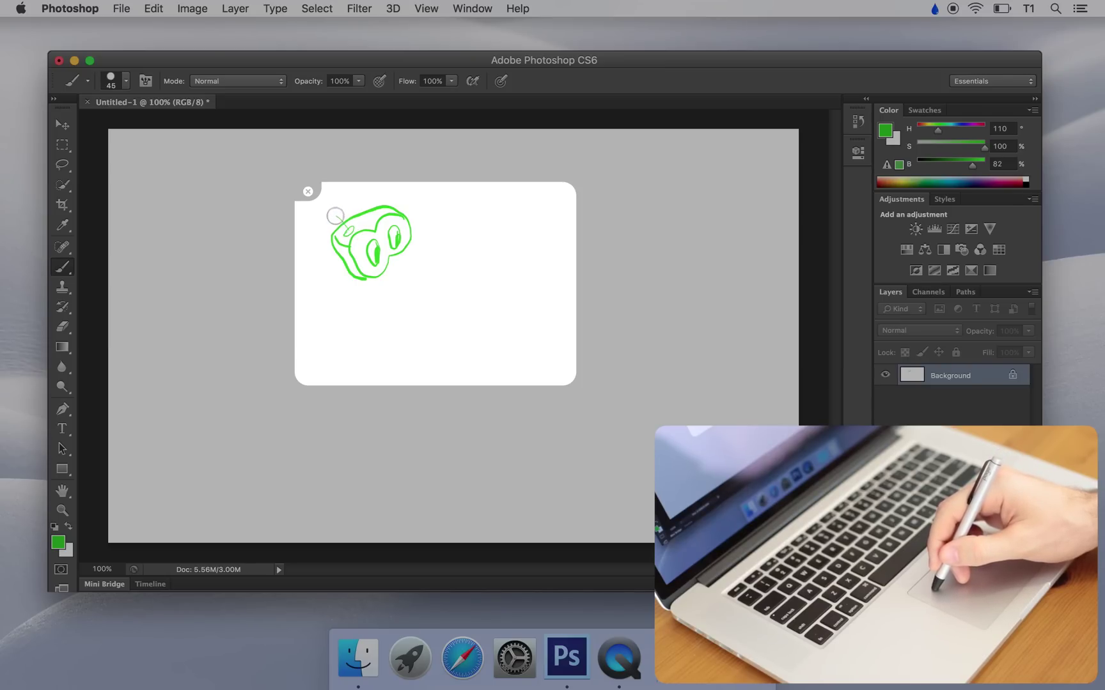
drag(324, 206, 351, 230)
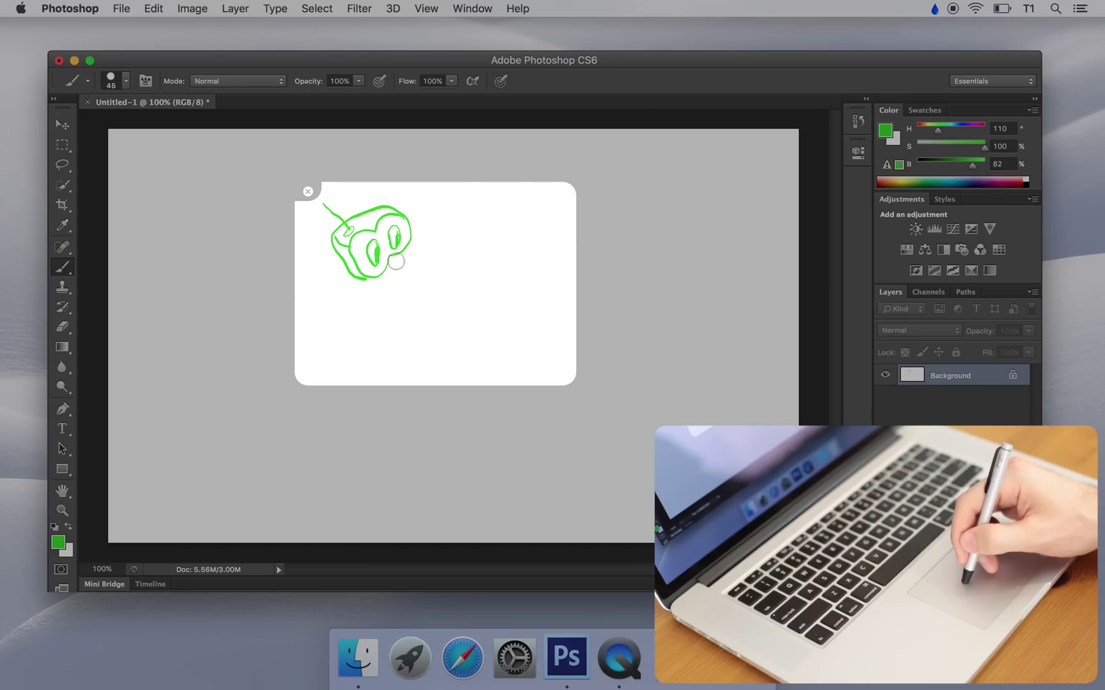
- Sketch the open mouth, two long body lines and falling drops below the head, plus spark marks around the antenna tip
mouse_move(396, 261)
mouse_down()
mouse_move(398, 280)
mouse_move(386, 288)
mouse_move(386, 273)
mouse_move(359, 306)
mouse_move(376, 310)
mouse_move(416, 263)
mouse_move(357, 310)
mouse_move(353, 326)
mouse_move(381, 312)
mouse_move(393, 274)
mouse_move(425, 250)
mouse_move(409, 281)
mouse_move(353, 326)
mouse_move(371, 360)
mouse_up()
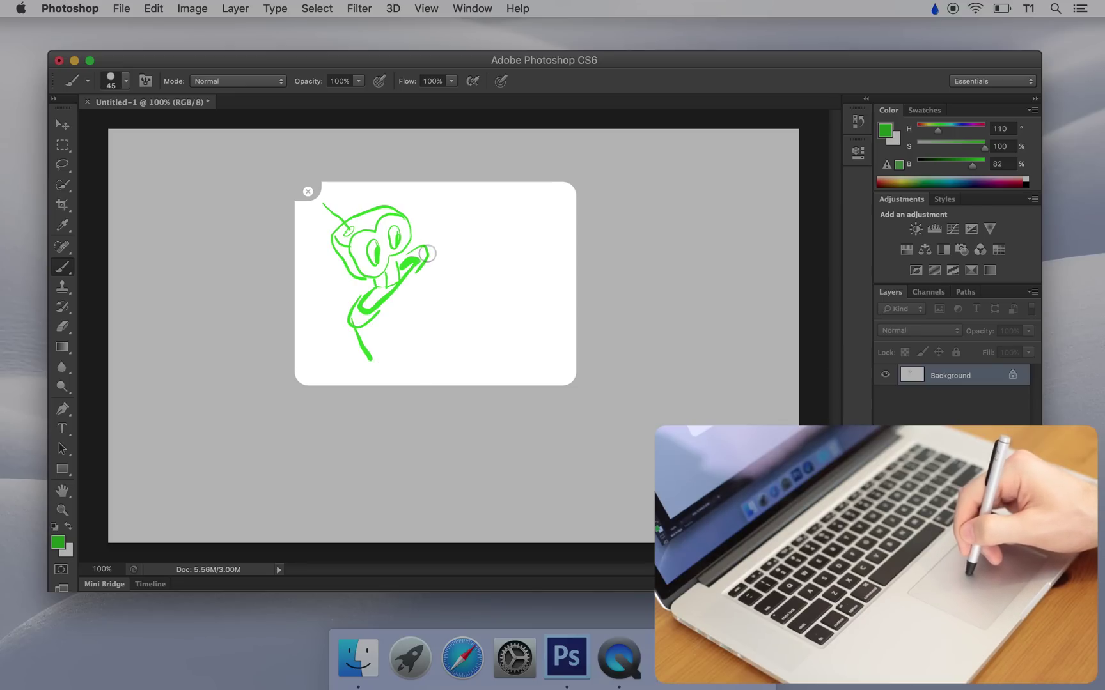
drag(427, 255, 432, 350)
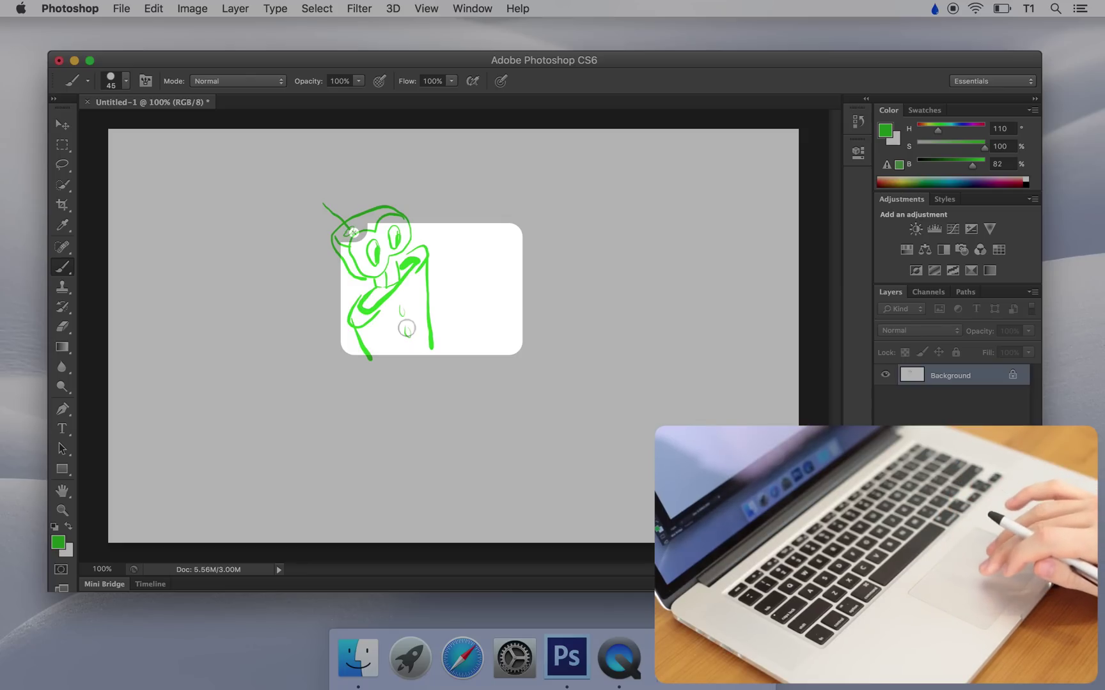
scroll(407, 328, up, 3)
scroll(407, 328, left, 2)
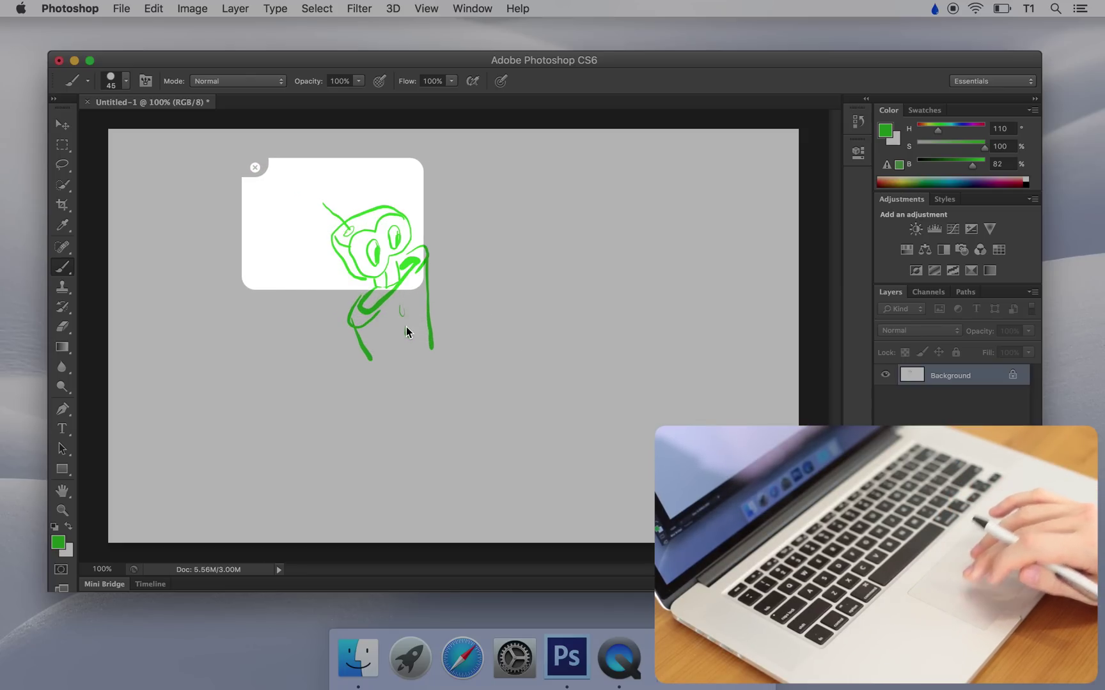
drag(407, 329, 407, 337)
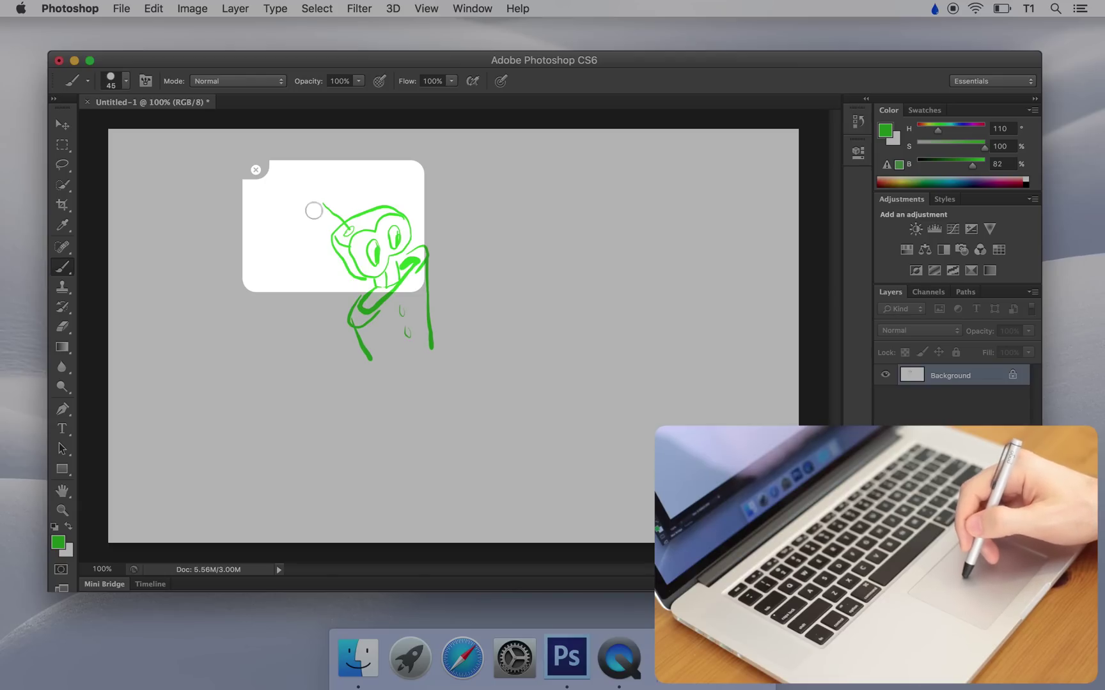
mouse_move(324, 200)
mouse_down()
mouse_move(340, 189)
mouse_move(316, 201)
mouse_move(319, 227)
mouse_up()
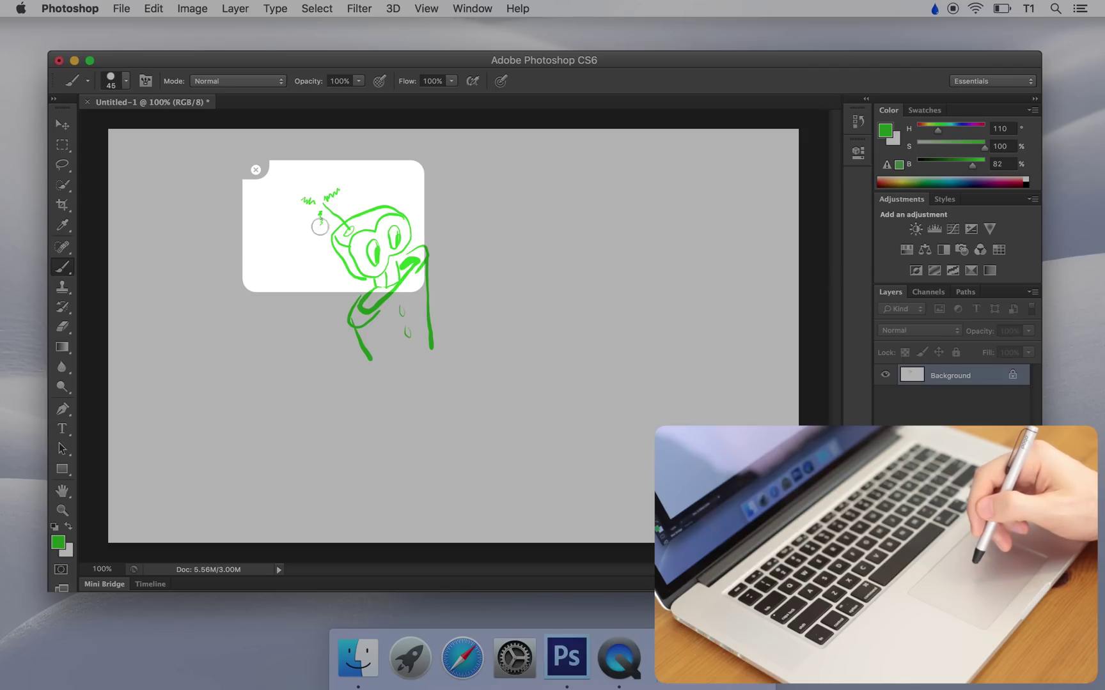
- Erase the two long green body lines under the mouth with the Eraser
scroll(320, 227, up, 3)
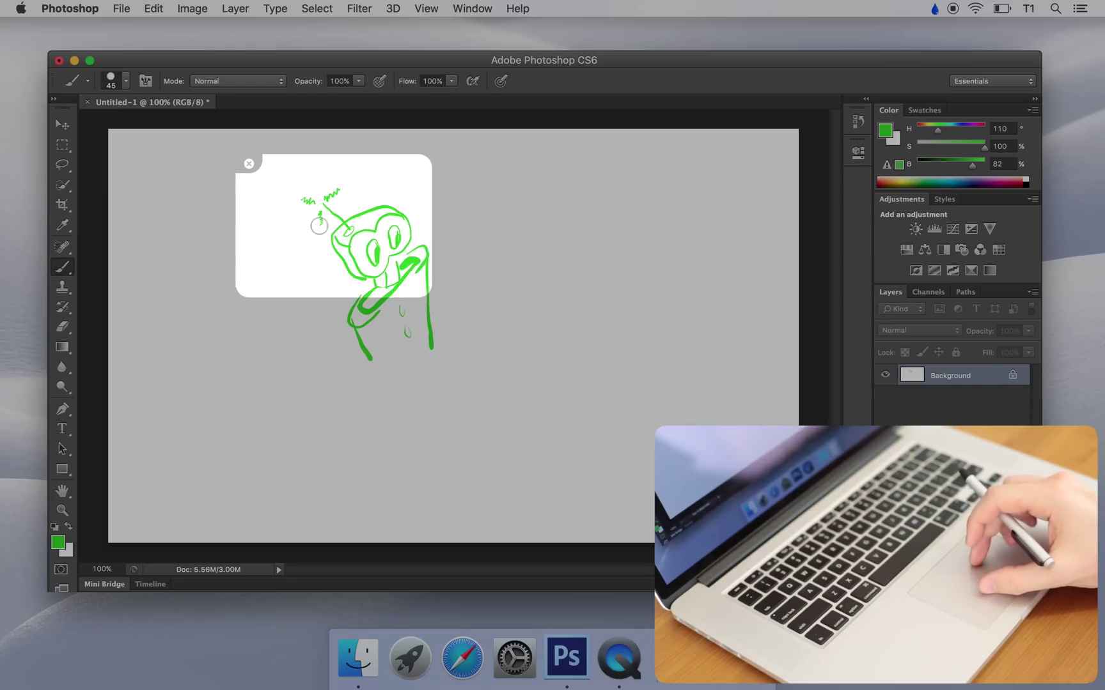
scroll(381, 183, left, 3)
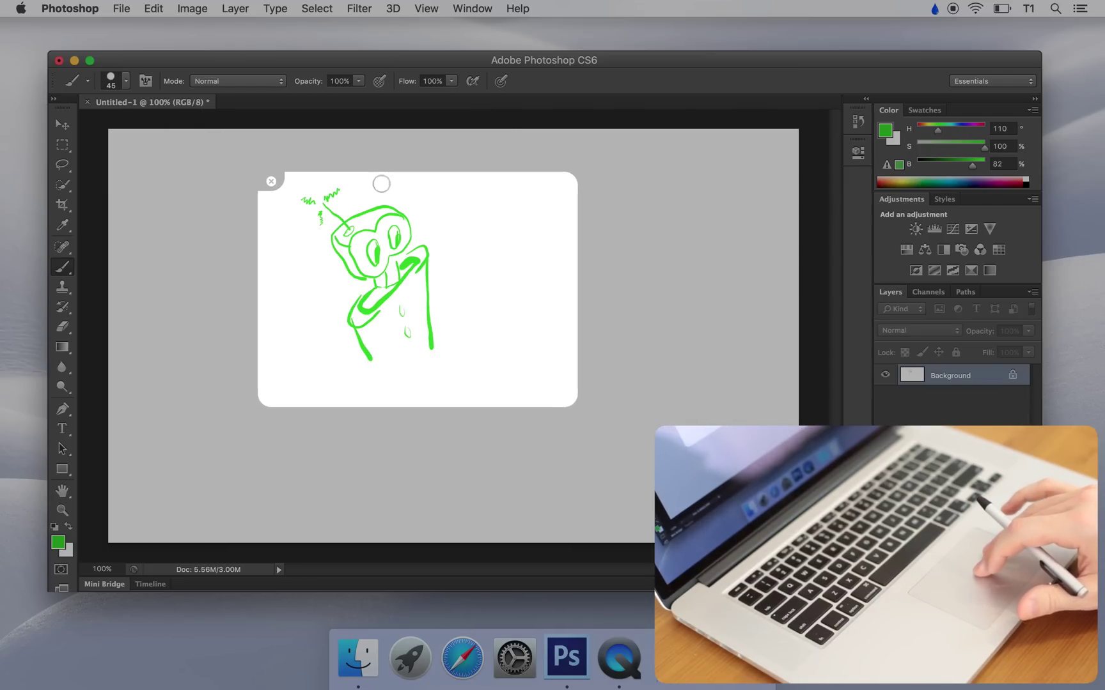
key(e)
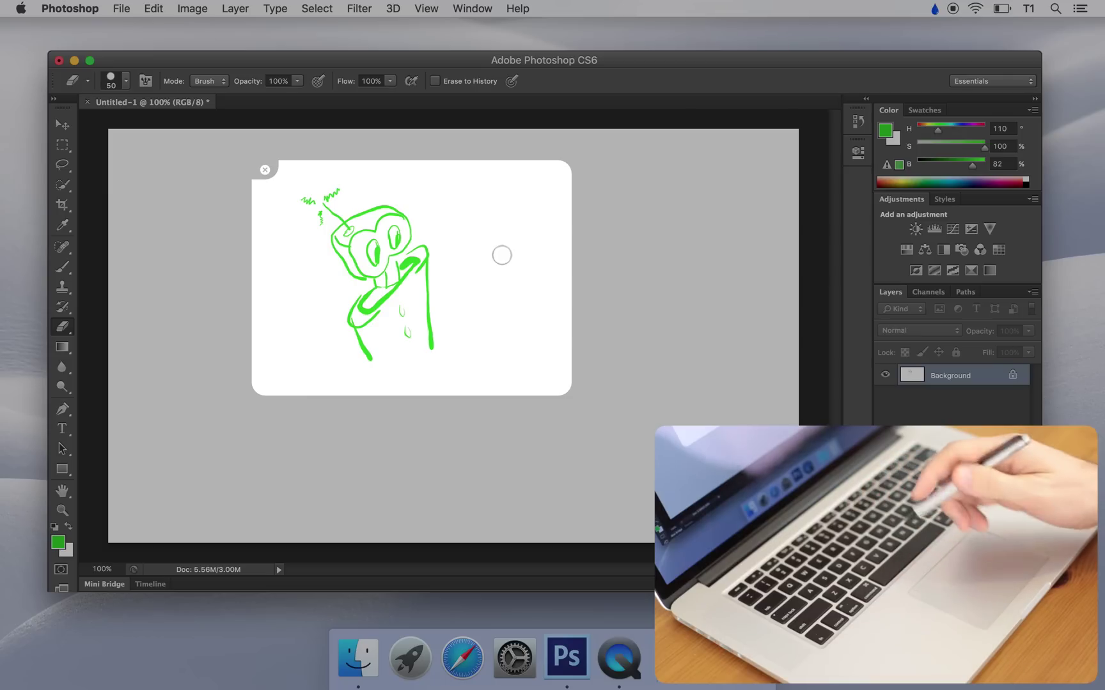
mouse_move(409, 320)
mouse_down()
mouse_move(432, 298)
mouse_move(435, 268)
mouse_up()
mouse_move(431, 325)
mouse_down()
mouse_move(426, 364)
mouse_move(390, 370)
mouse_move(355, 339)
mouse_up()
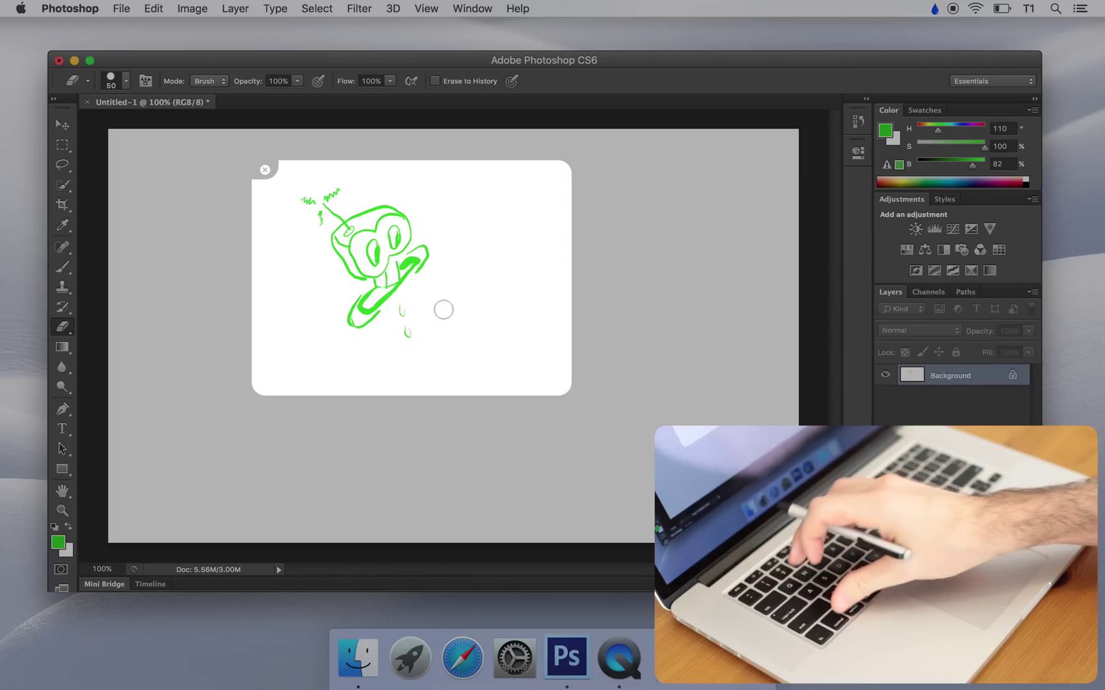
- Redefine the trackpad drawing workspace as a rectangle enclosing the character and the blank canvas beneath it
key(ctrl+w)
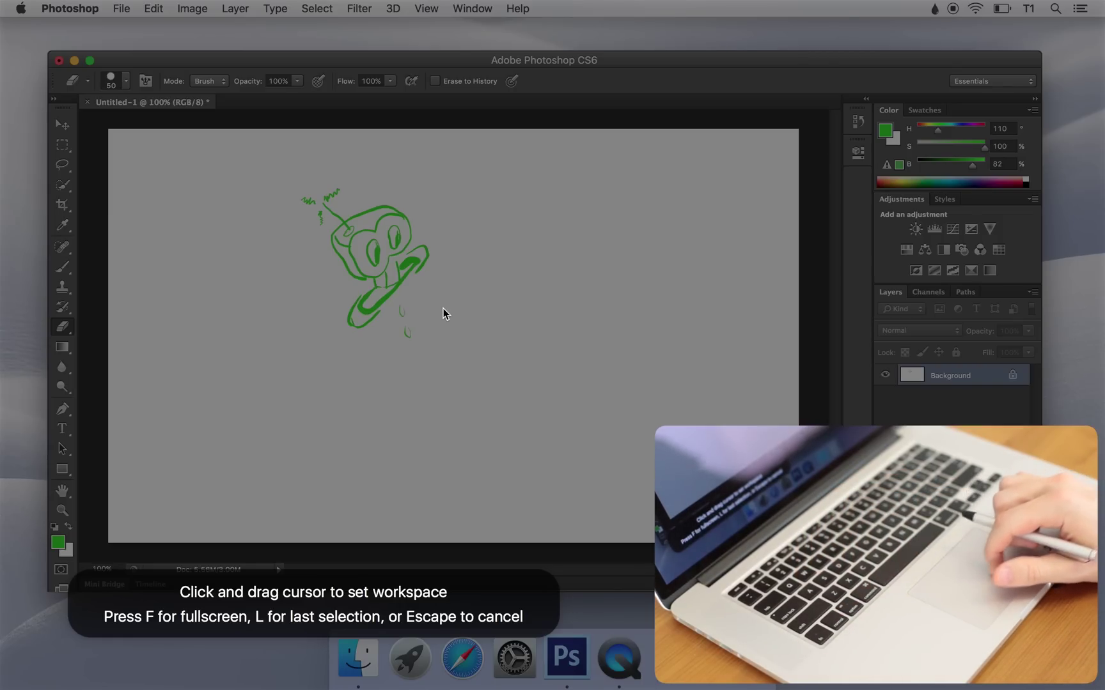
drag(256, 174, 575, 423)
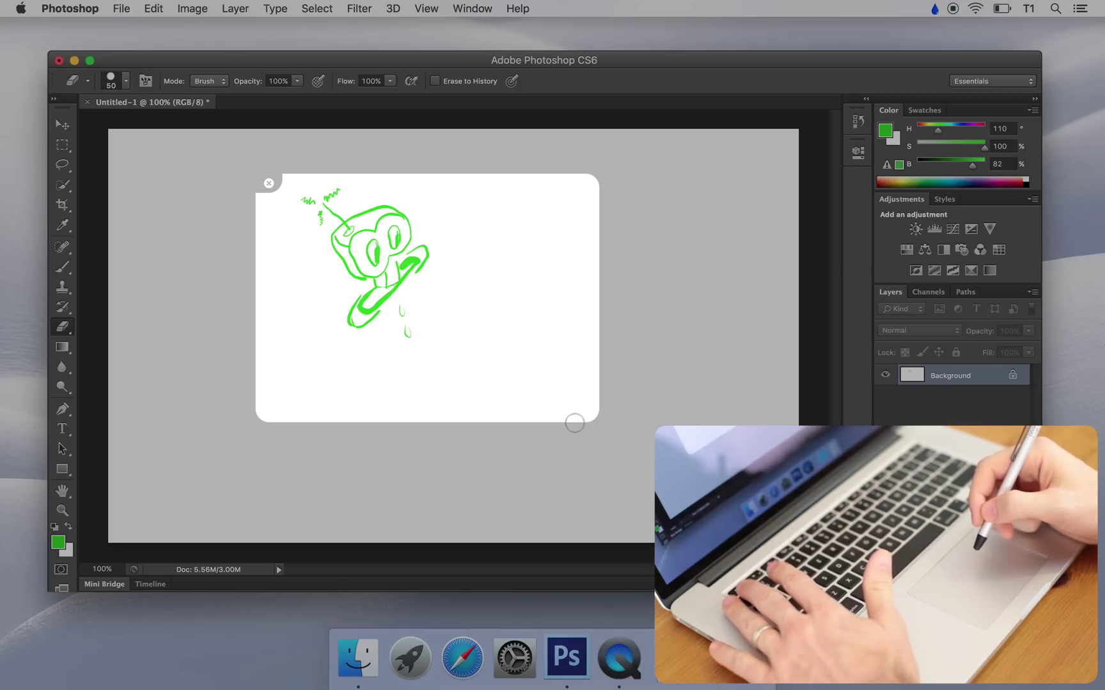
- Leave the drawing workspace, set the foreground colour's hue to 205, and reactivate the workspace
key(Escape)
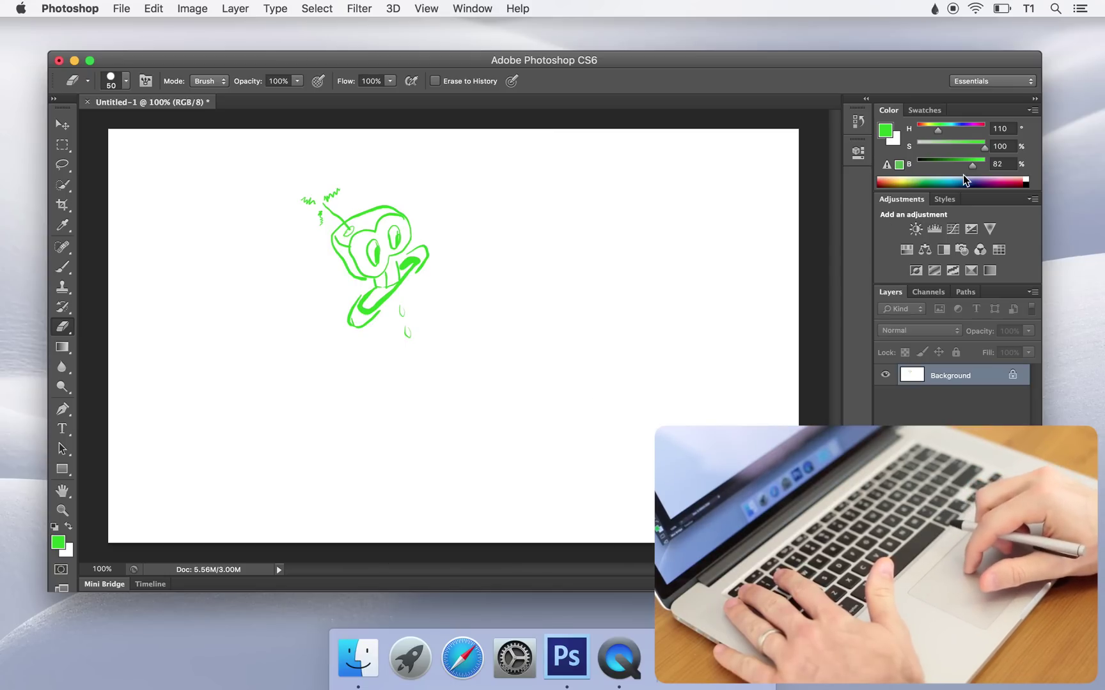
drag(935, 129, 956, 129)
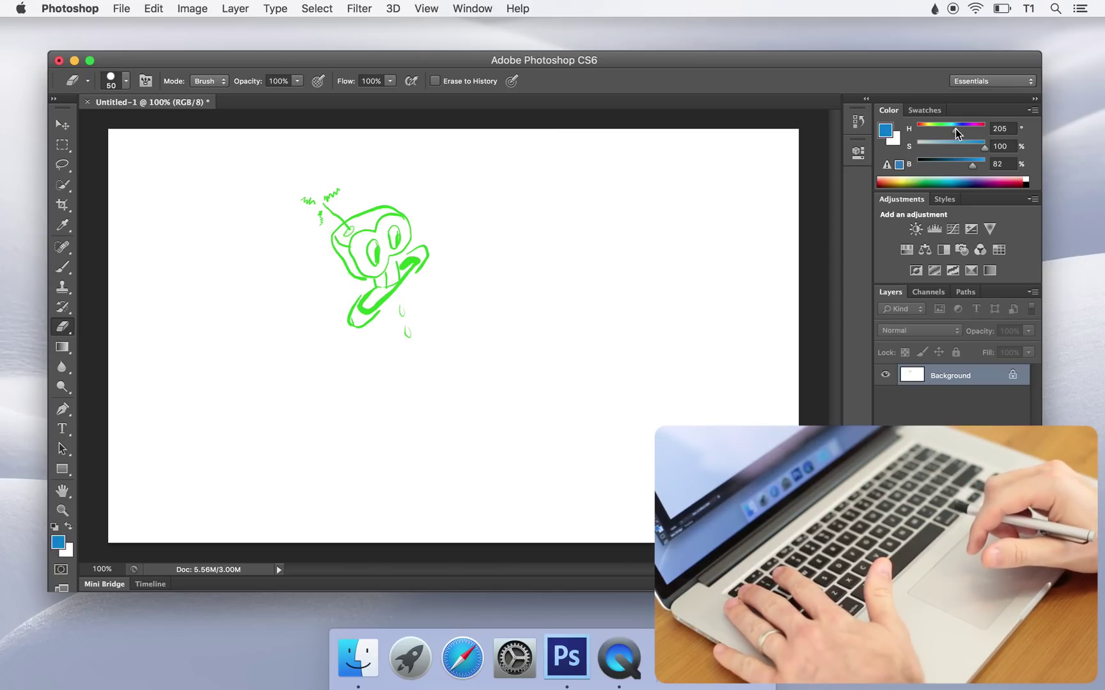
key(super+`)
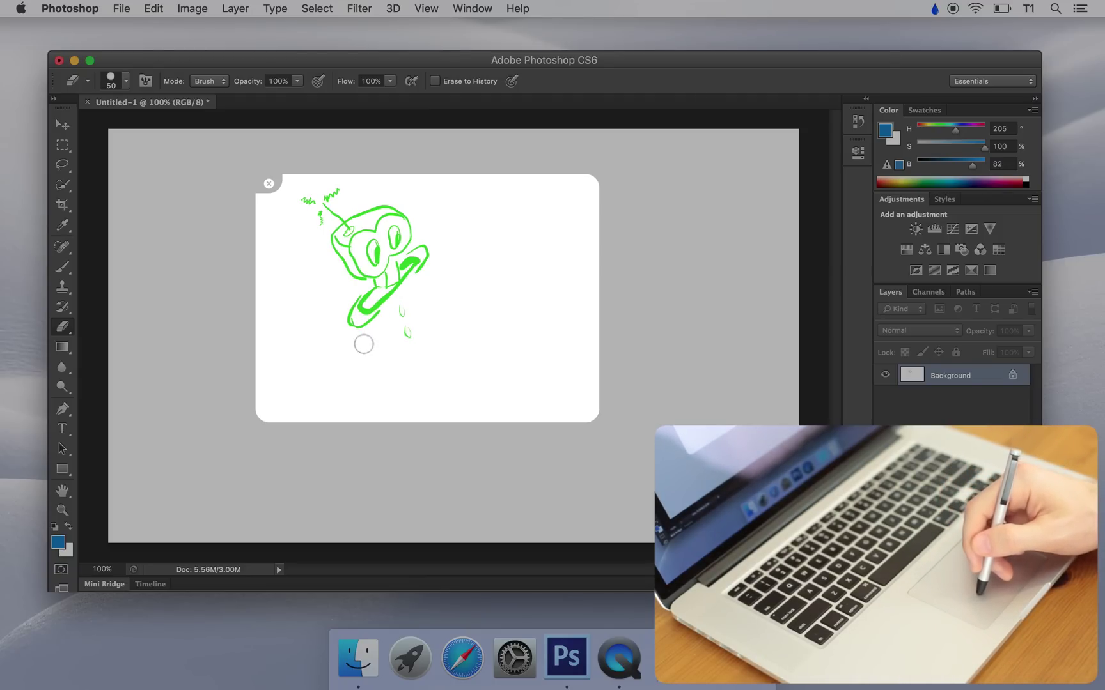
- Brush a tapering blue torso with legs and feet below the green head
key(b)
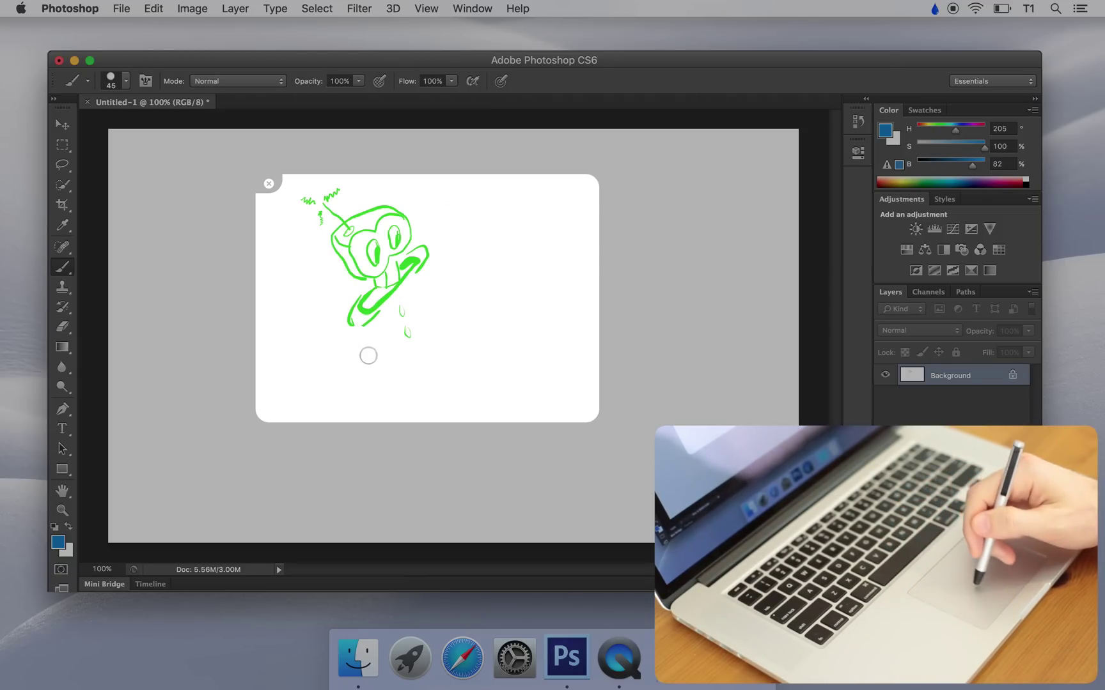
drag(352, 332, 395, 378)
mouse_move(430, 268)
mouse_down()
mouse_move(434, 355)
mouse_move(434, 338)
mouse_move(427, 366)
mouse_move(390, 386)
mouse_move(418, 408)
mouse_move(426, 379)
mouse_move(444, 397)
mouse_up()
drag(442, 347, 448, 386)
mouse_move(443, 363)
mouse_down()
mouse_move(450, 404)
mouse_move(426, 423)
mouse_move(470, 410)
mouse_up()
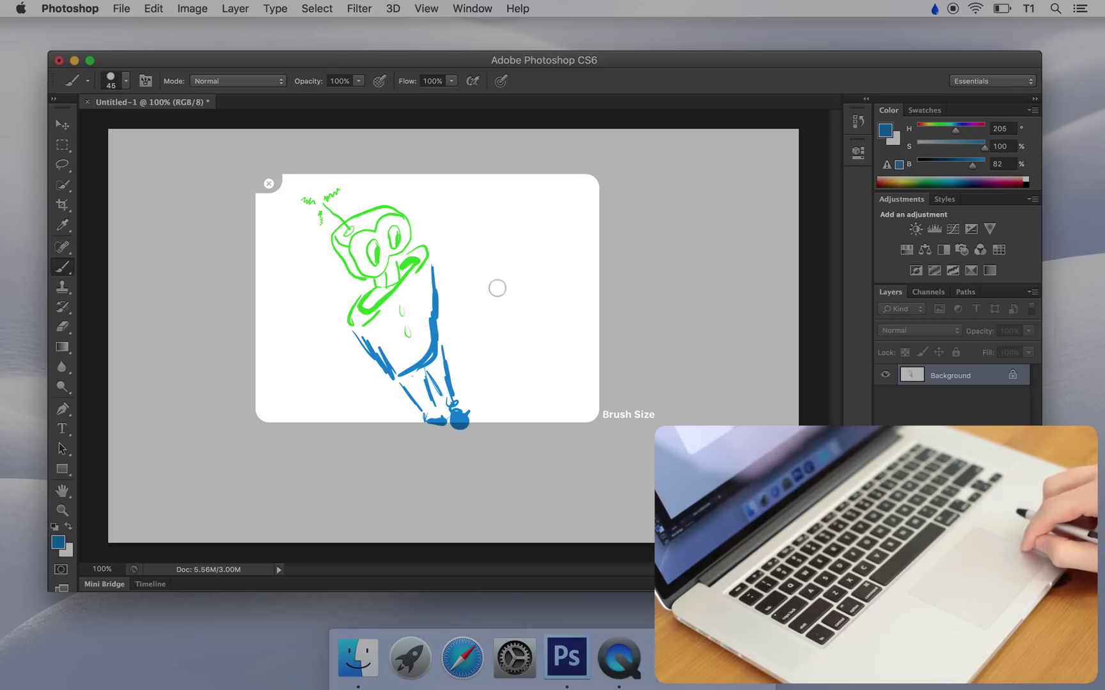
- Try different brush sizes up to 250 and settle on a size of 70
key(])
key(])
key(])
key(])
key(])
key(])
key(])
scroll(497, 288, up, 5)
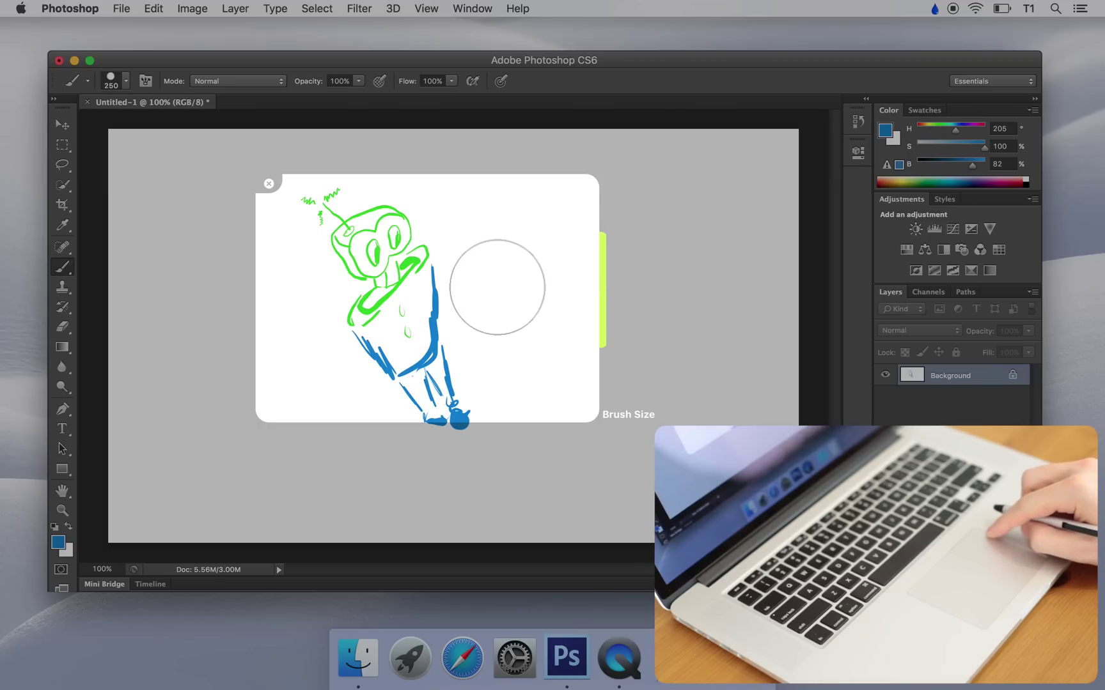
scroll(497, 287, down, 8)
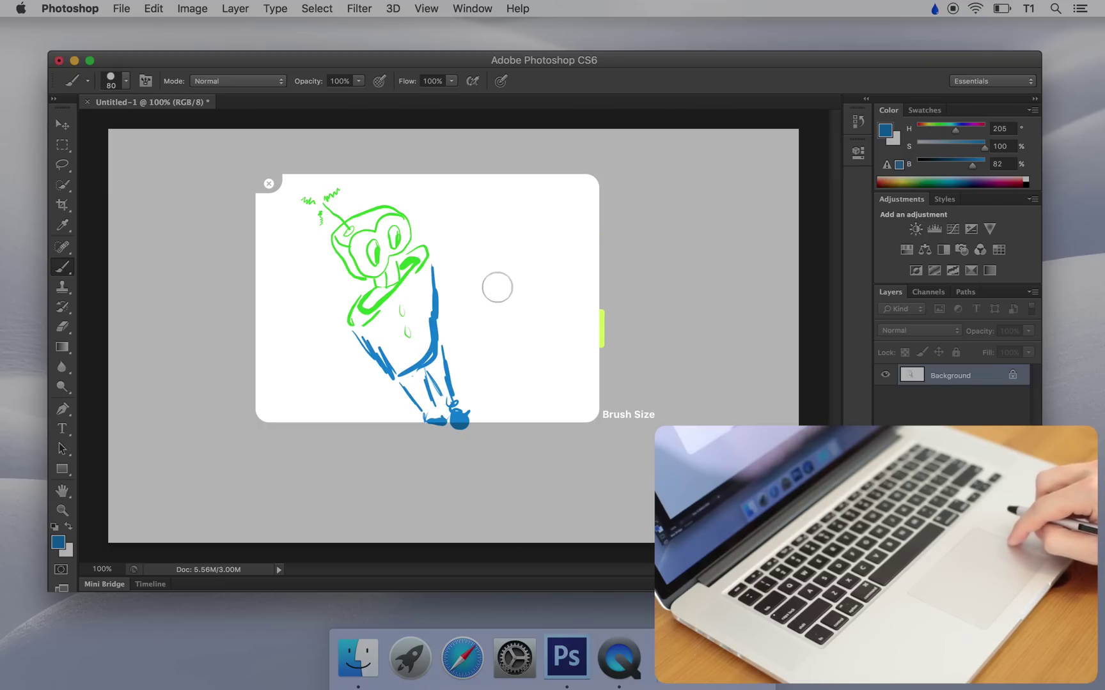
scroll(497, 288, up, 8)
scroll(497, 287, down, 8)
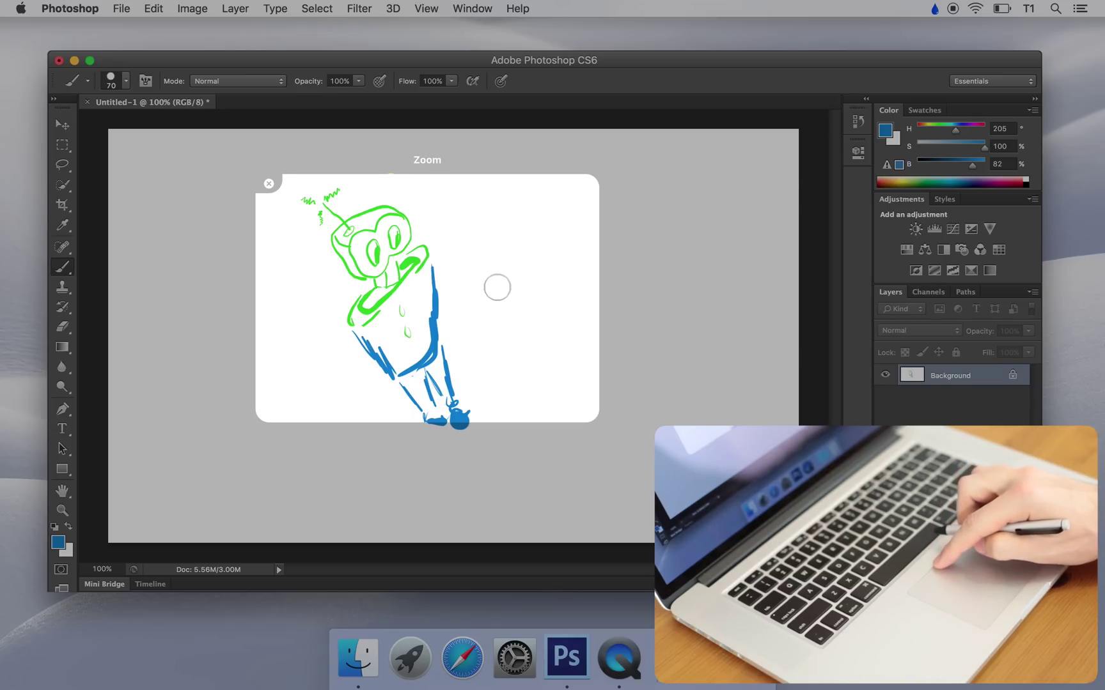
- Zoom in on the drawing to 300% and return to 100%
scroll(496, 288, up, 5)
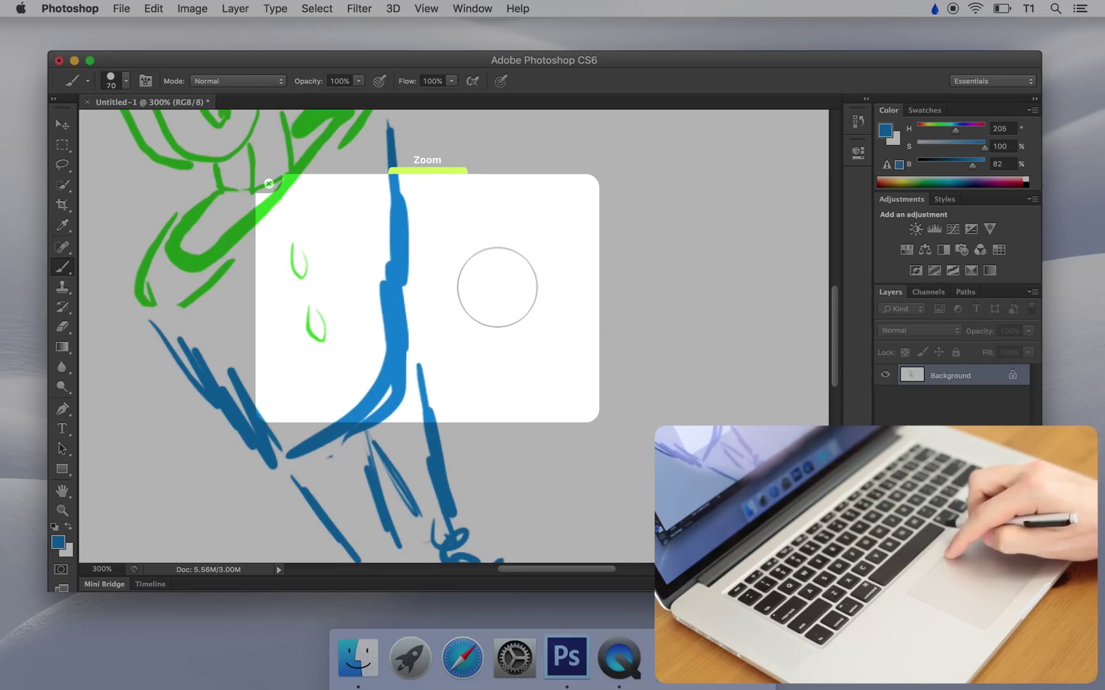
scroll(496, 288, down, 5)
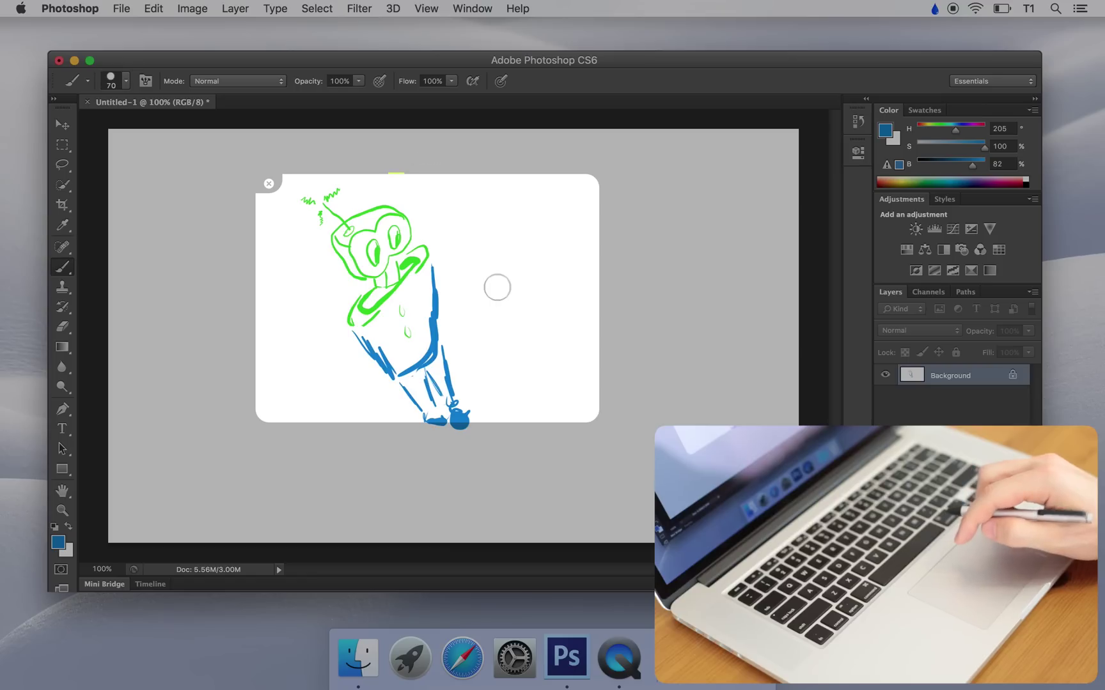
- Try a brush opacity of 90% and a softer brush hardness, restoring opacity to 100% and the hard edge
key(7)
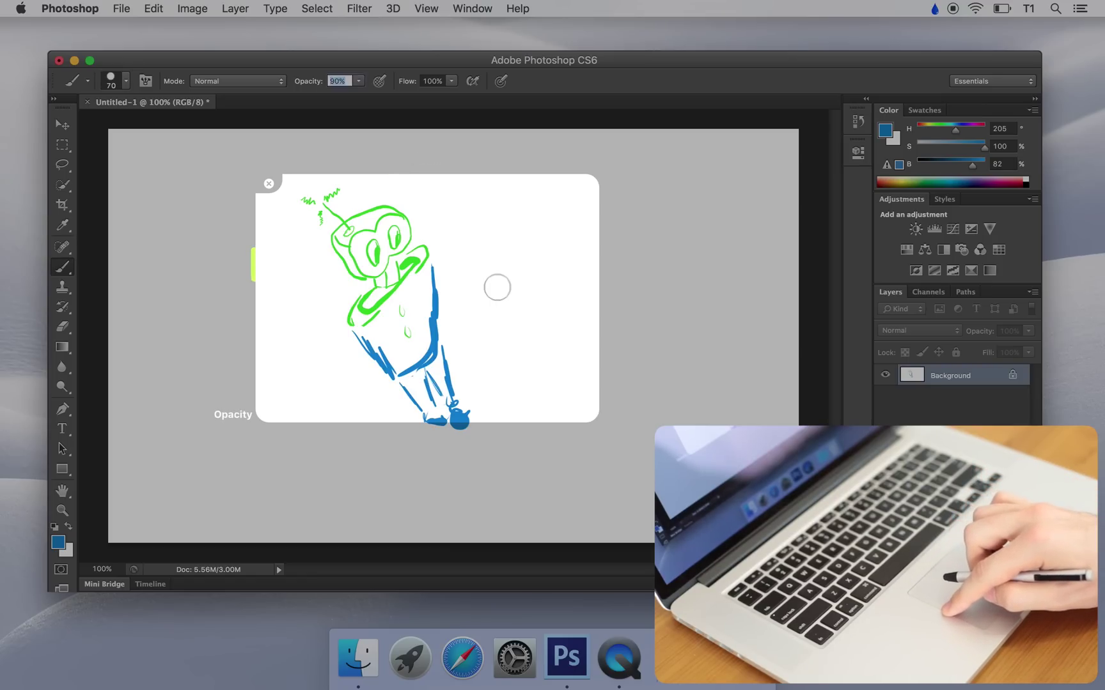
scroll(497, 287, up, 3)
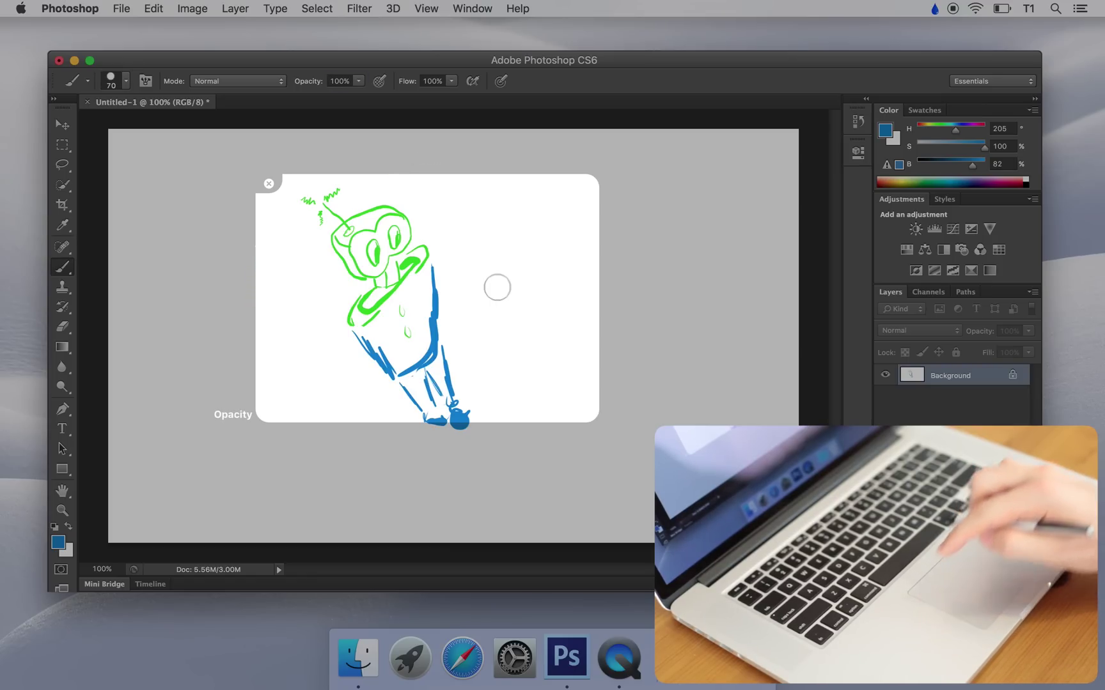
scroll(497, 288, right, 5)
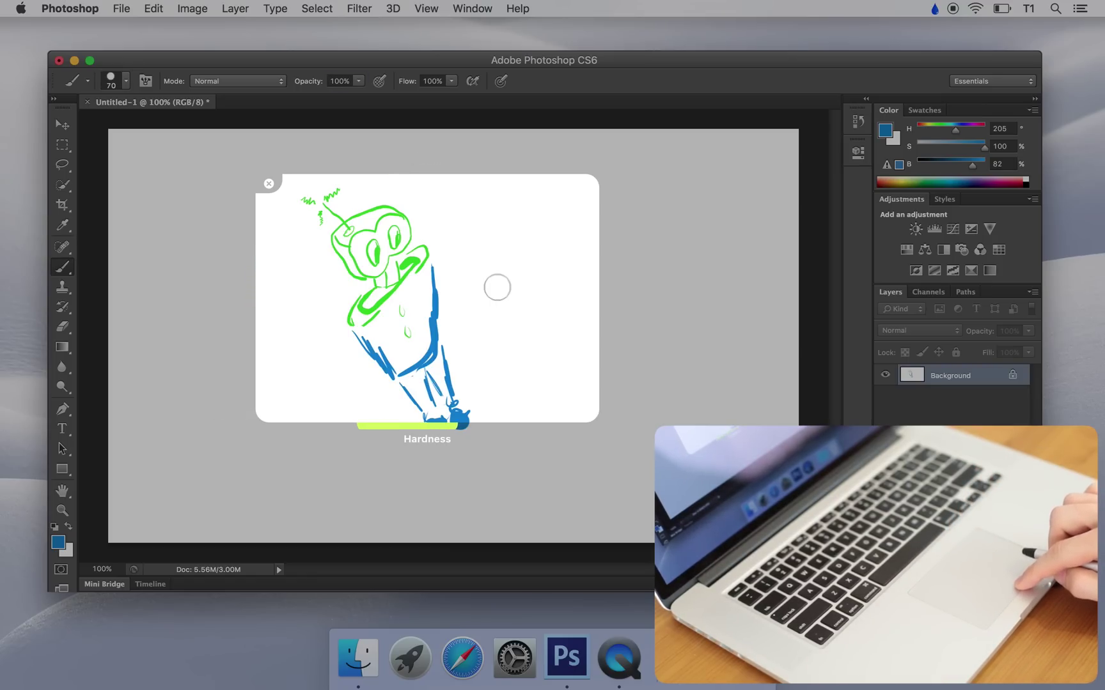
scroll(496, 287, left, 4)
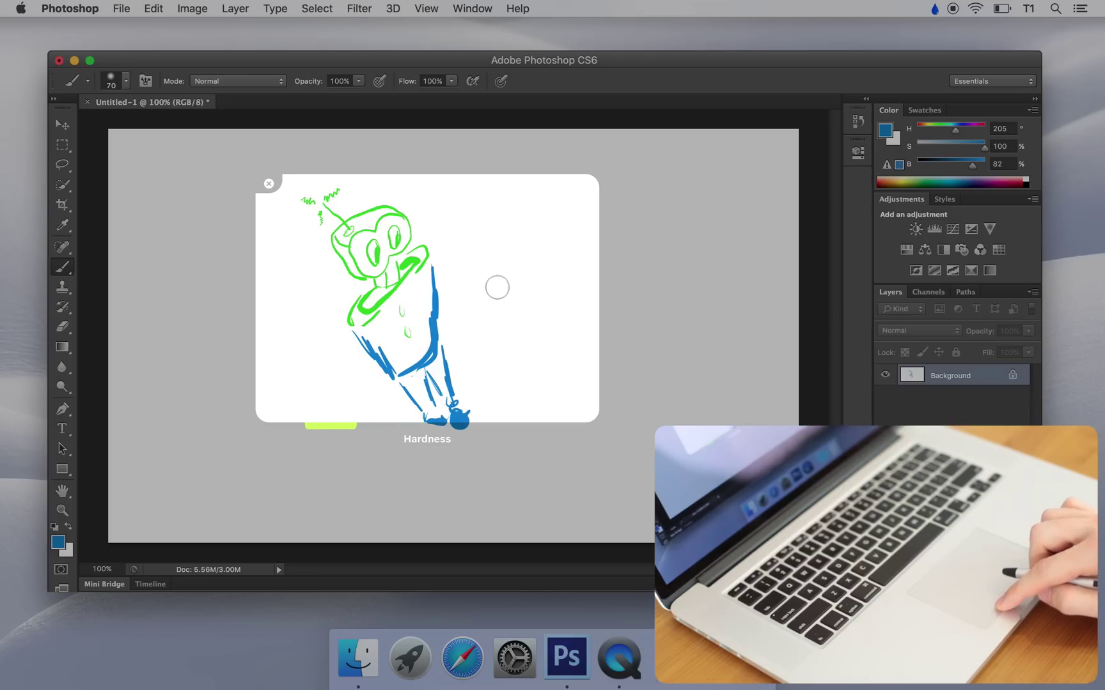
scroll(497, 288, right, 3)
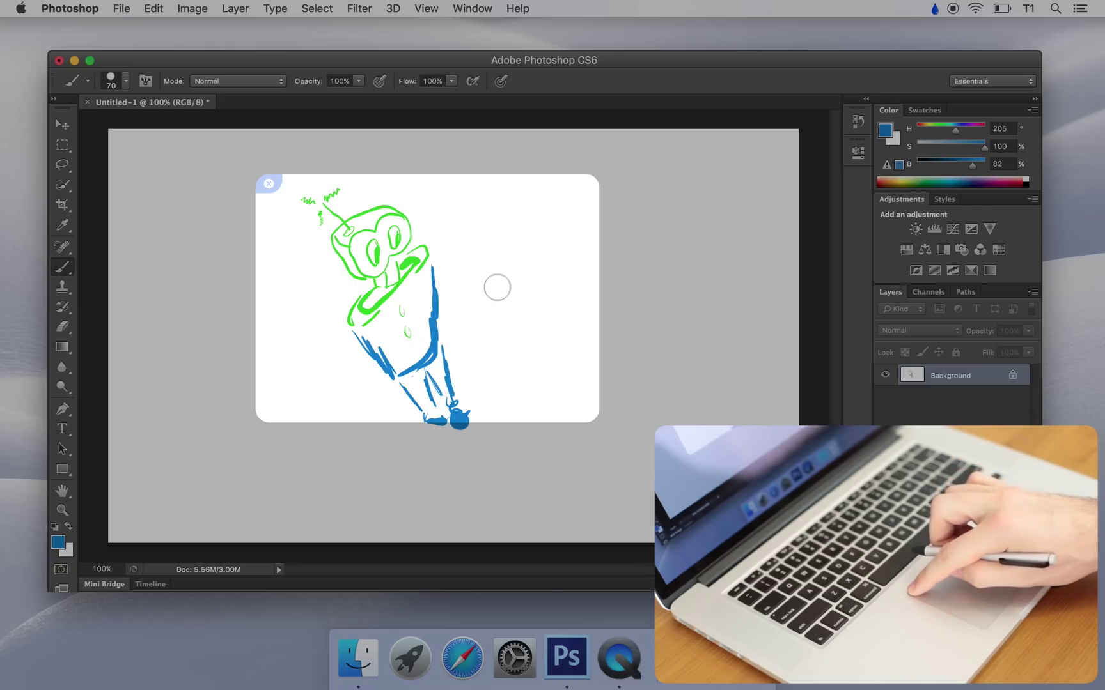
- Close the trackpad drawing workspace and hide Photoshop
click(269, 183)
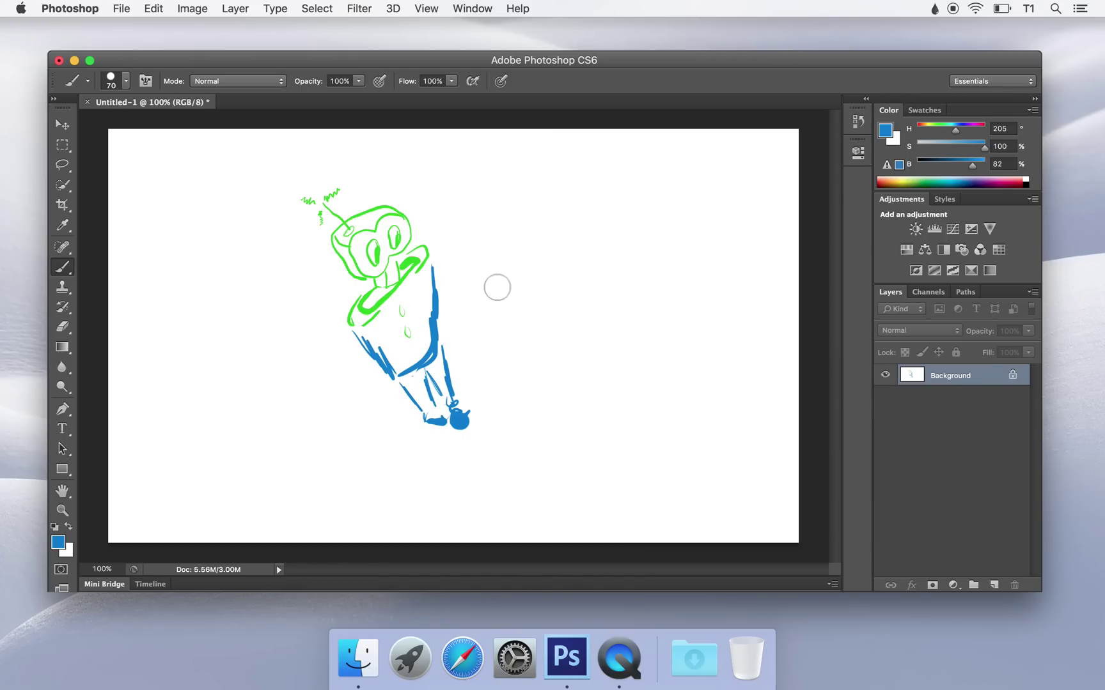
key(super+h)
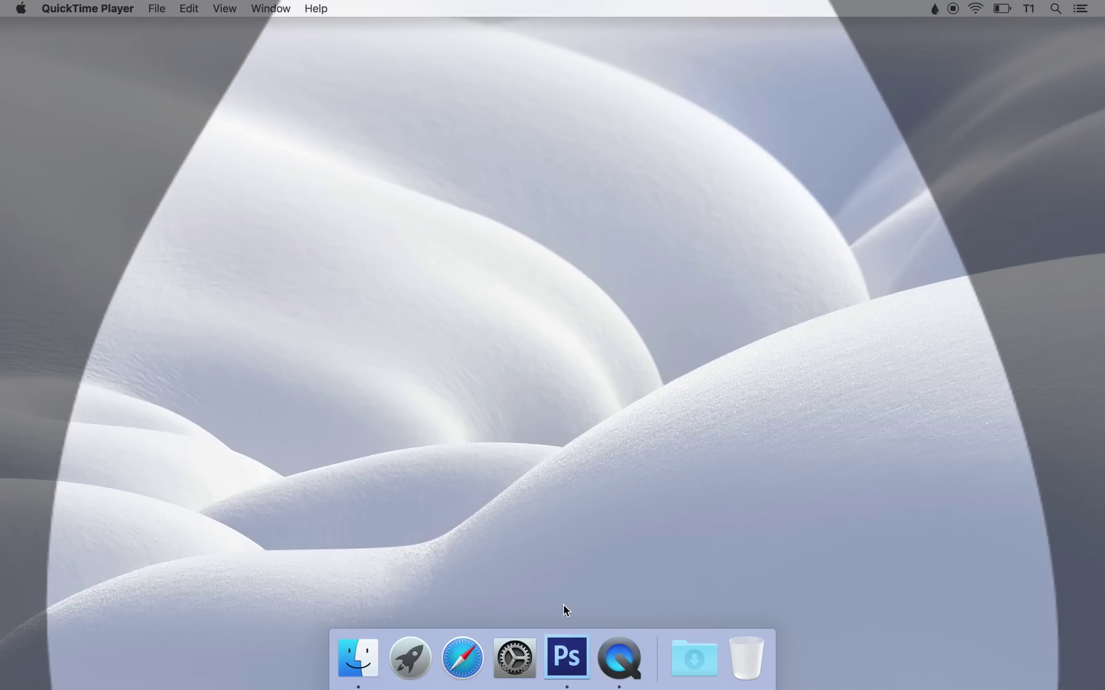